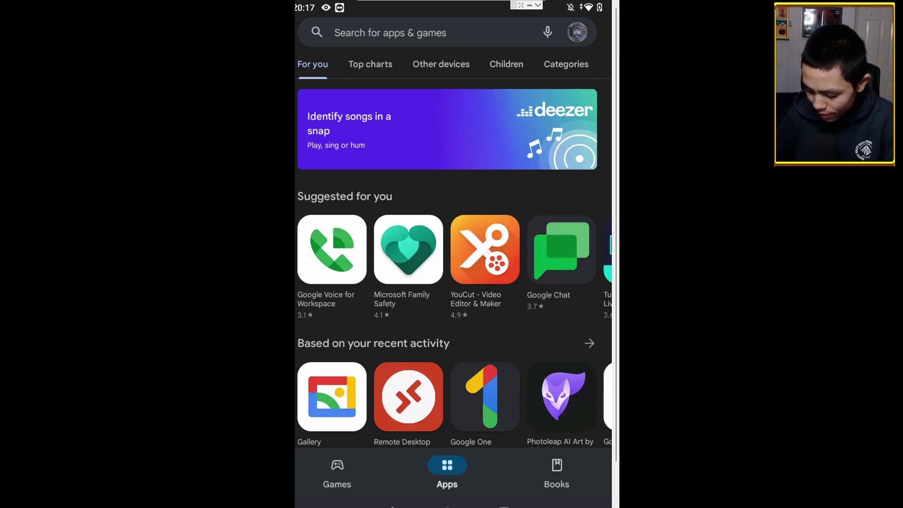
# Open the Play Store's 'Search for apps & games' bar to show recent queries
pyautogui.click(390, 32)
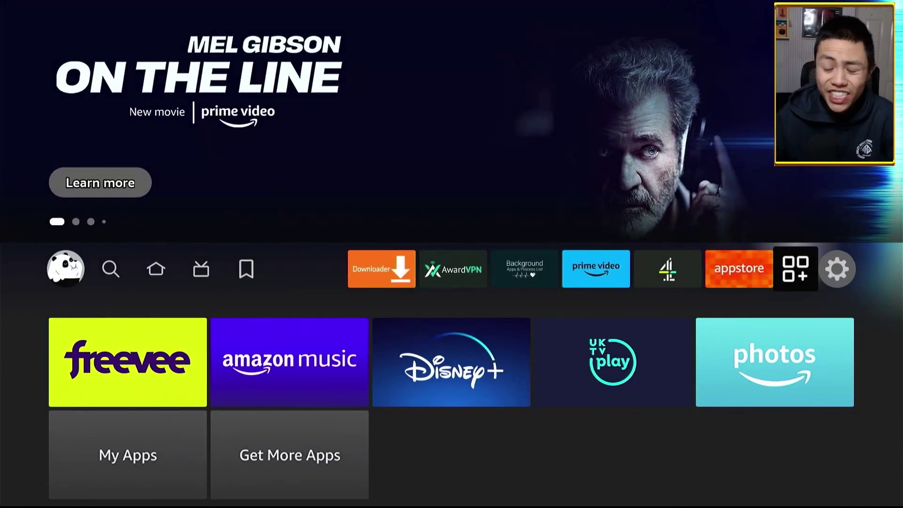
# Find Send Files To TV in the Fire TV Appstore search and start downloading it
pyautogui.press('Left')
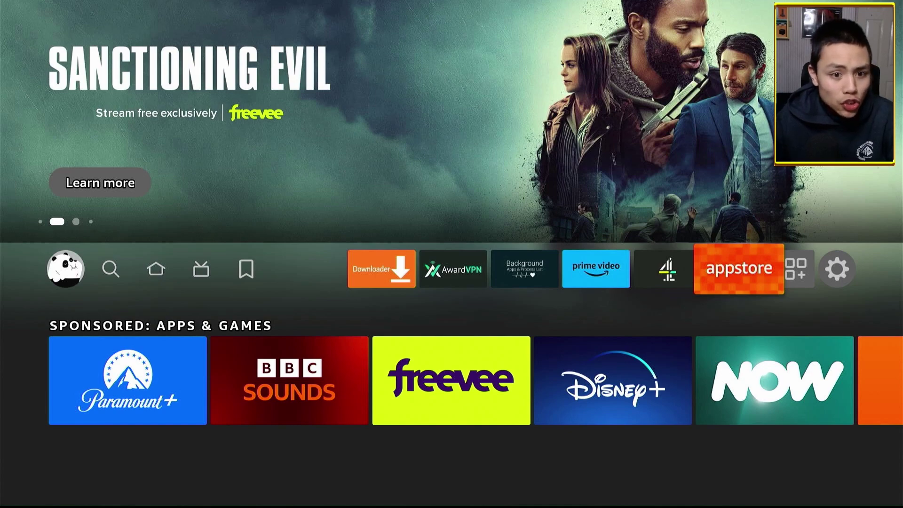
pyautogui.press('Return')
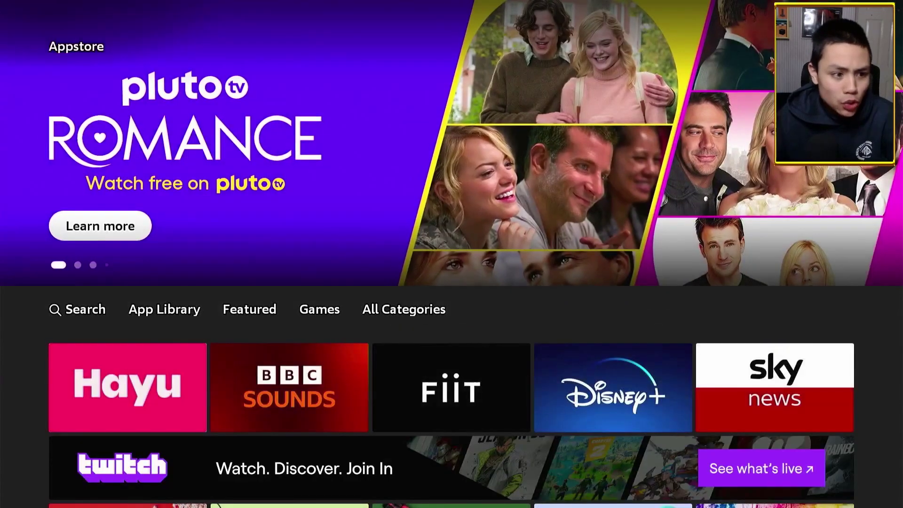
pyautogui.press('Left')
pyautogui.press('Left')
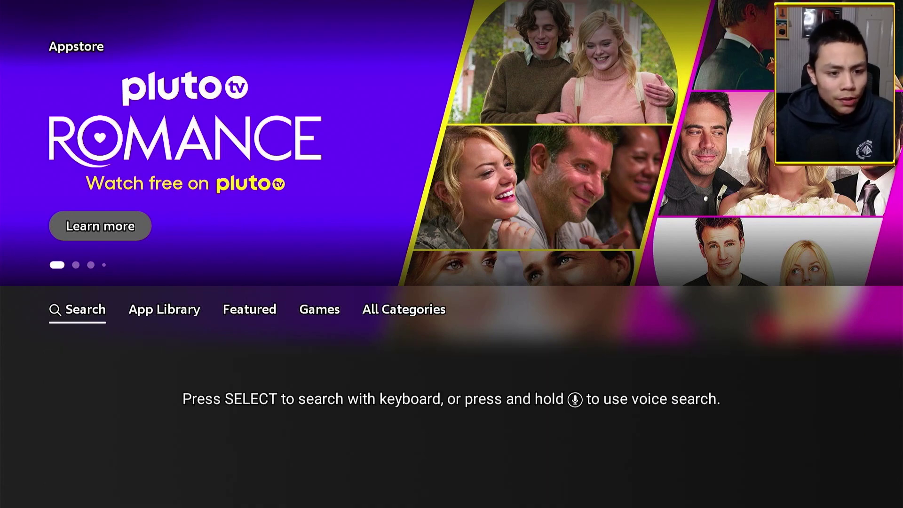
pyautogui.press('Return')
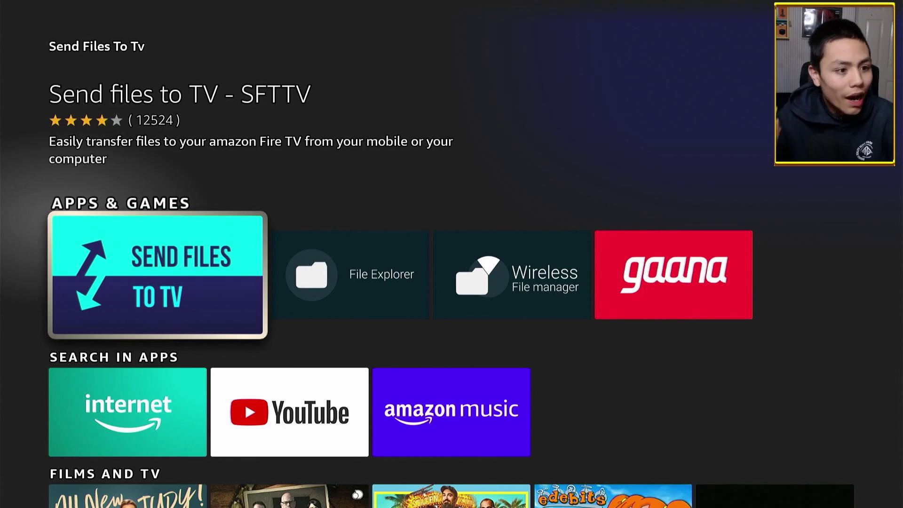
pyautogui.press('Return')
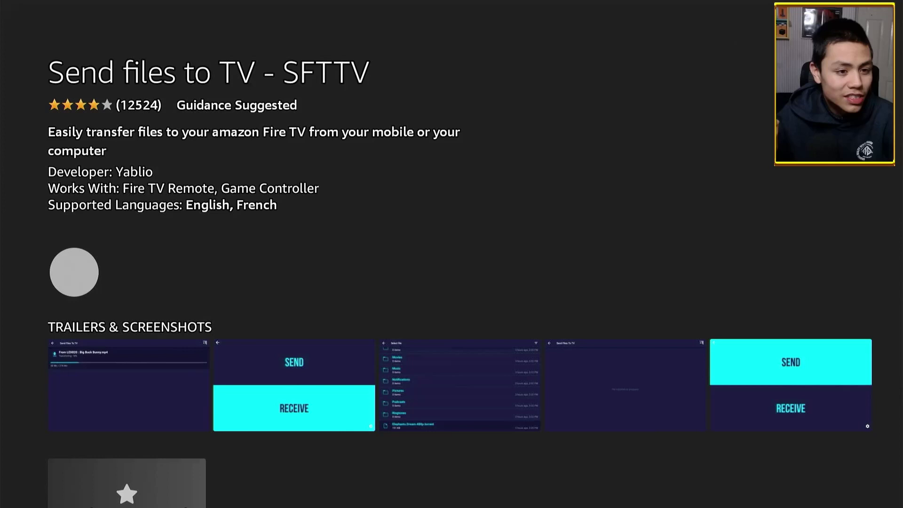
pyautogui.press('Return')
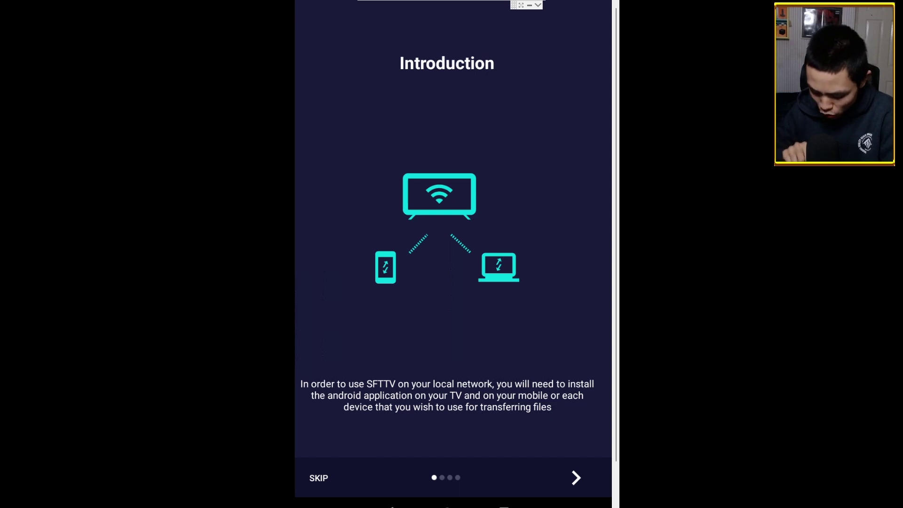
# Skip the tablet app's intro, allow file access, and return to its Send/Receive home
pyautogui.click(318, 478)
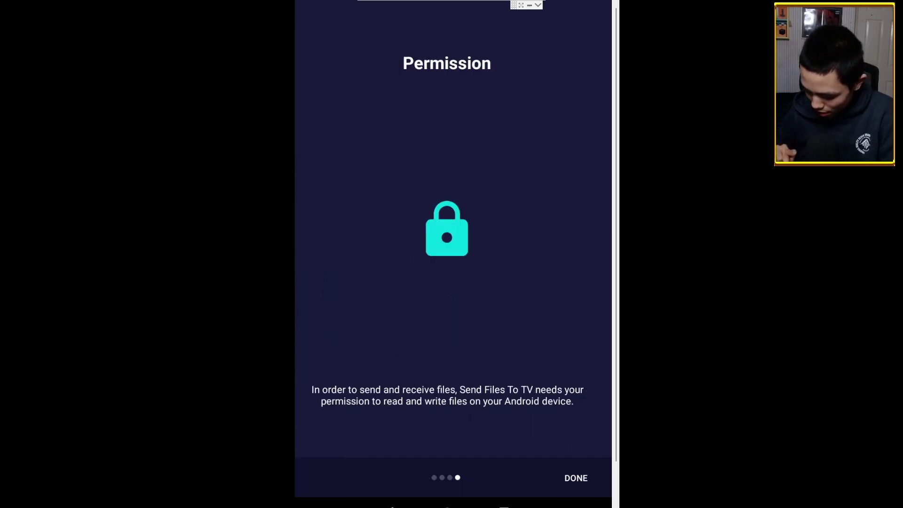
pyautogui.click(576, 478)
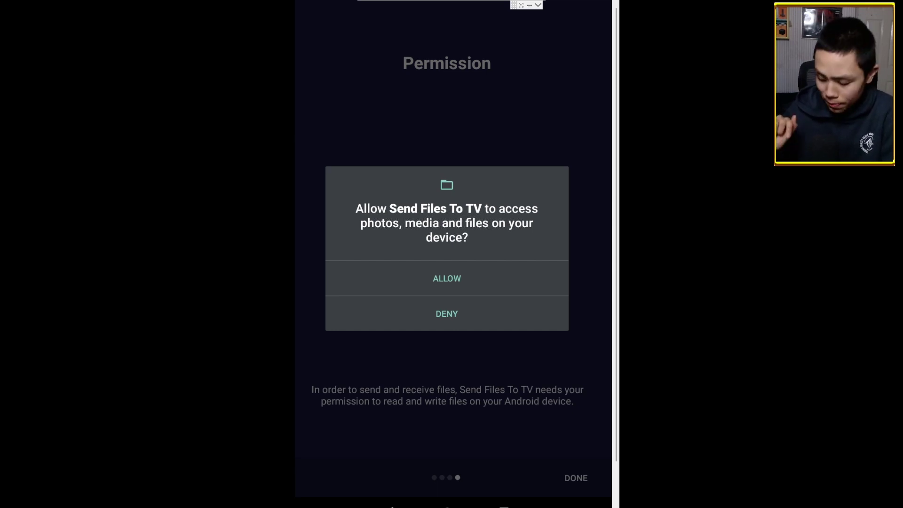
pyautogui.click(447, 278)
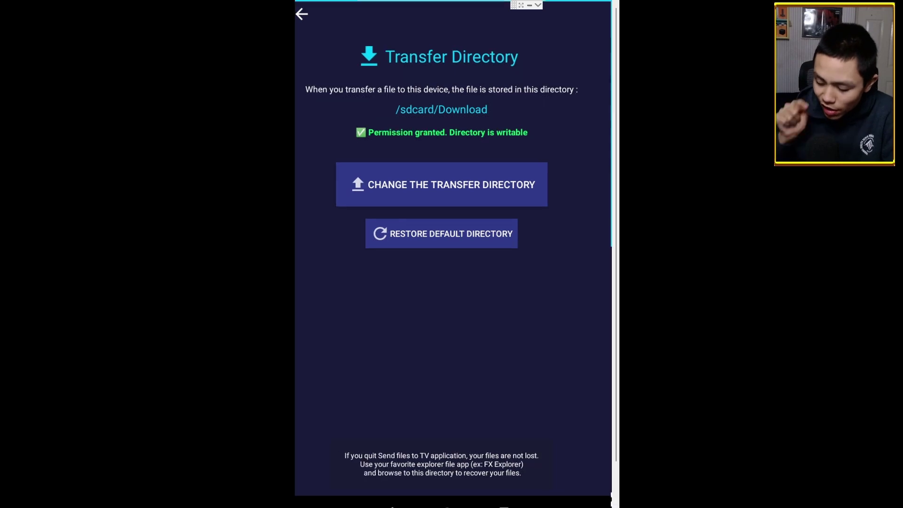
pyautogui.press('Escape')
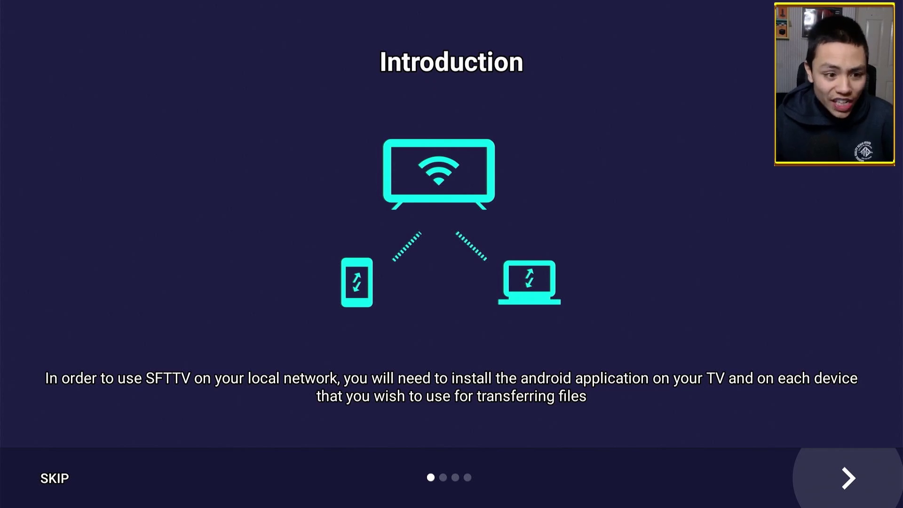
# Skip the Fire TV copy's introduction and finish onboarding to reach the file-access request
pyautogui.press('Left')
pyautogui.press('Return')
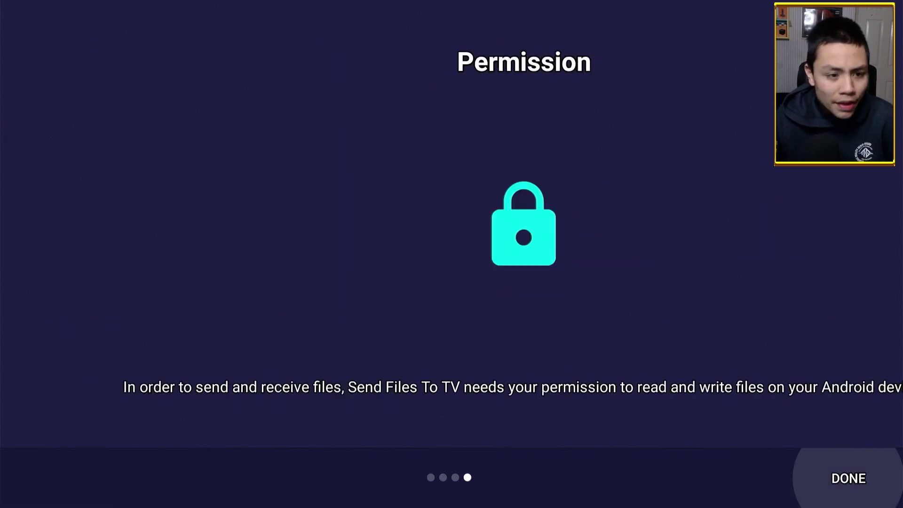
pyautogui.press('Return')
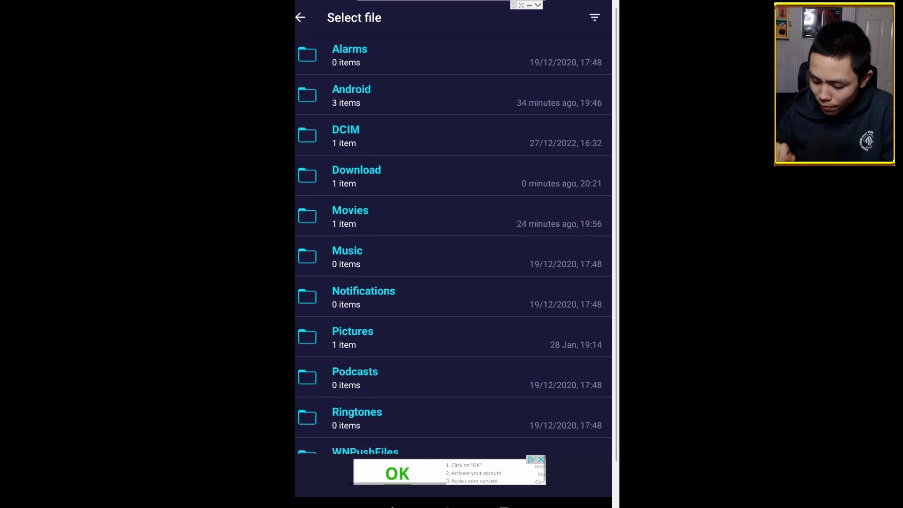
pyautogui.scroll(-1, 452, 240)
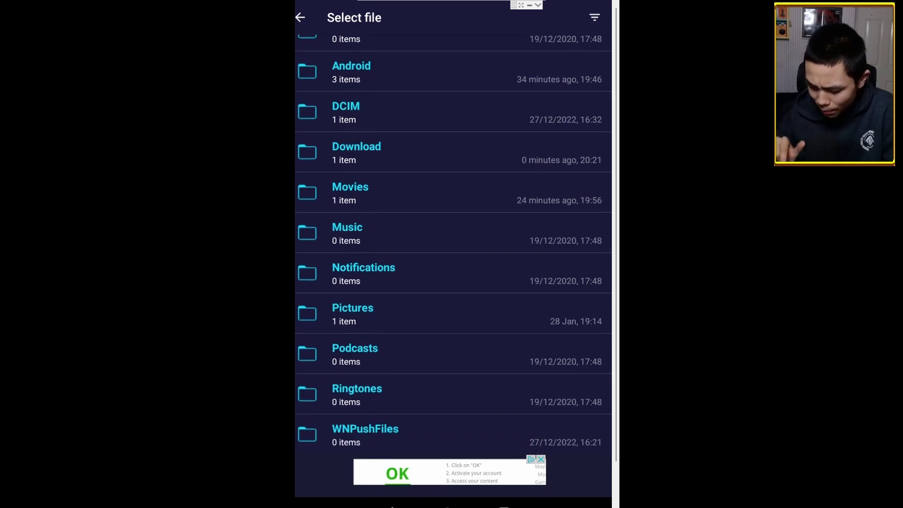
# Choose Speedtest.Premium.v4.6.4mod.apk from the tablet's Download folder to send
pyautogui.click(356, 153)
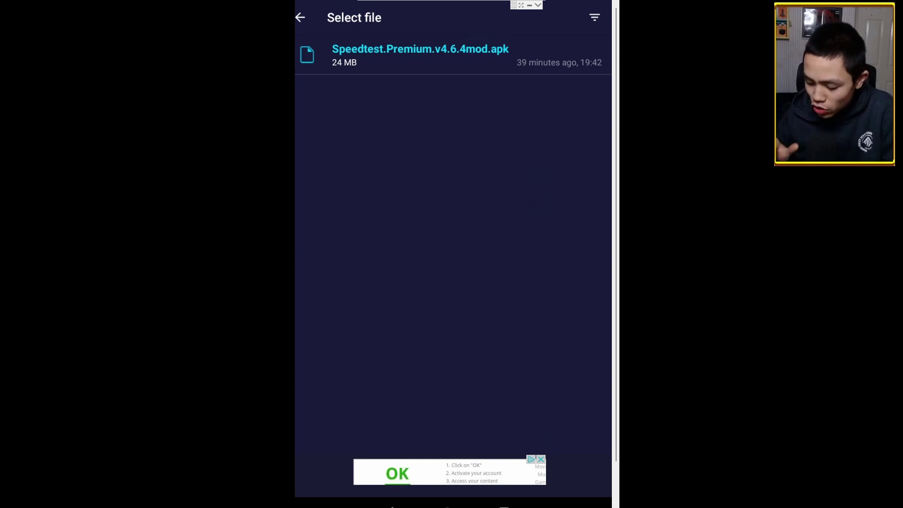
pyautogui.click(420, 52)
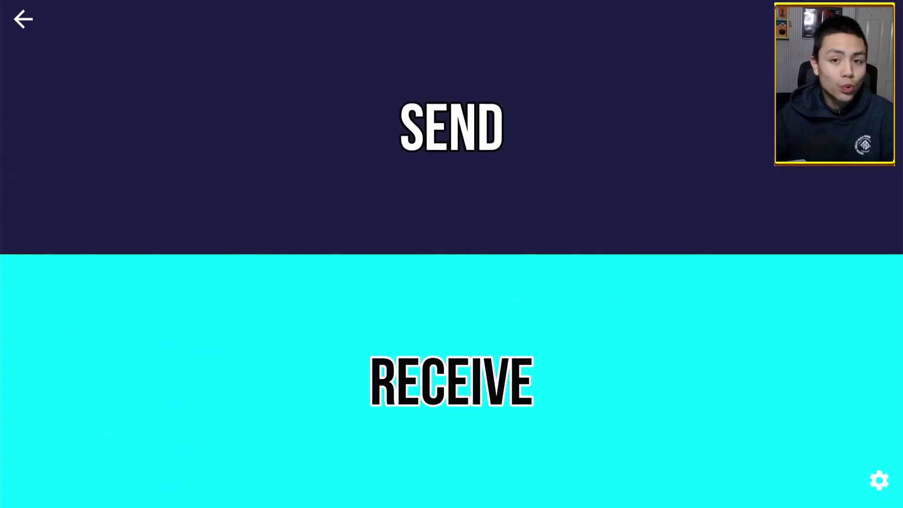
# Receive the 24 MB Speedtest APK on the Fire TV, then return Home
pyautogui.press('Return')
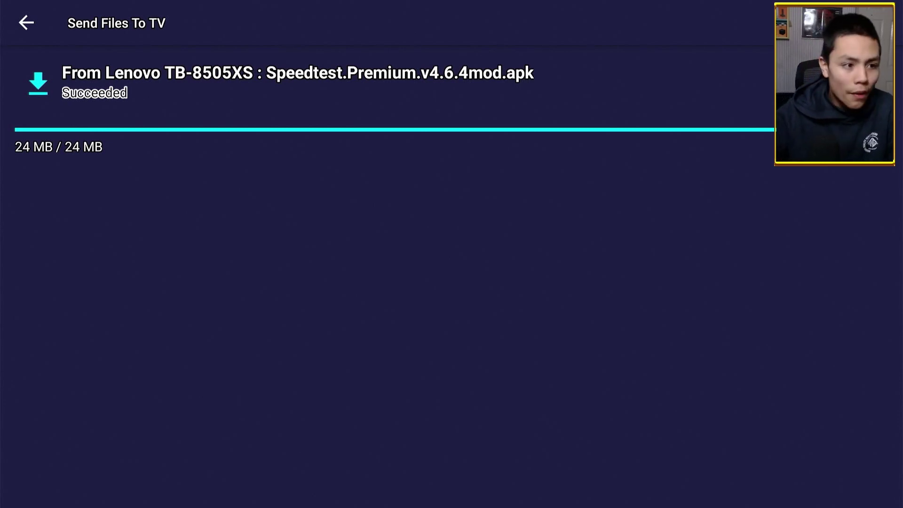
pyautogui.press('Home')
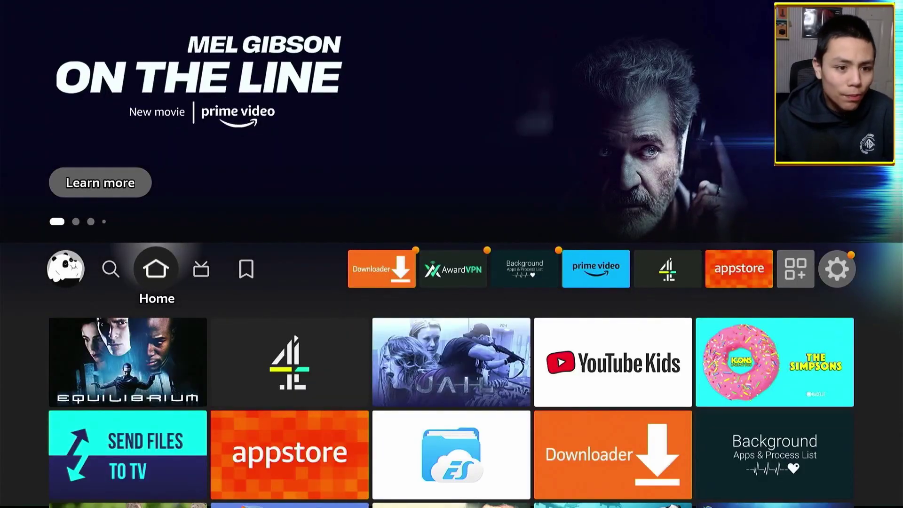
# Pick File Explorer, not X-plore, from the Appstore file manager results and launch it
pyautogui.press('Down')
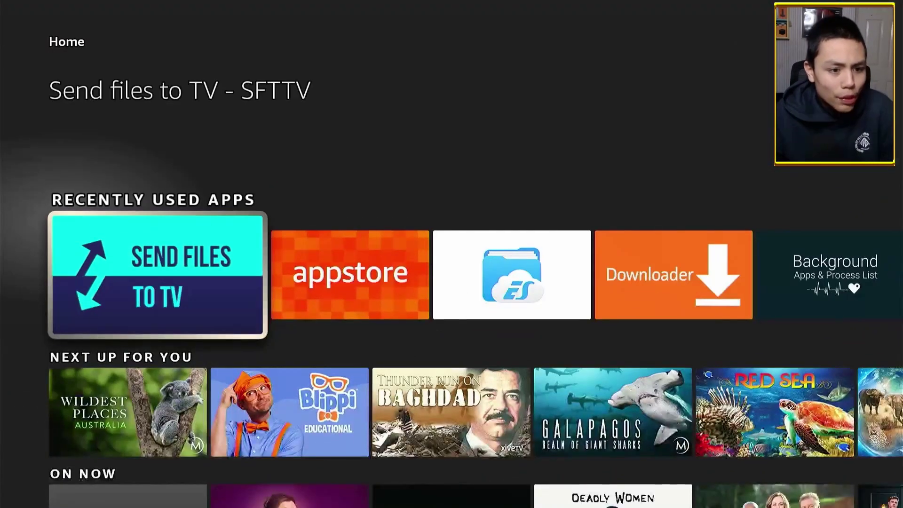
pyautogui.press('Right')
pyautogui.press('Right')
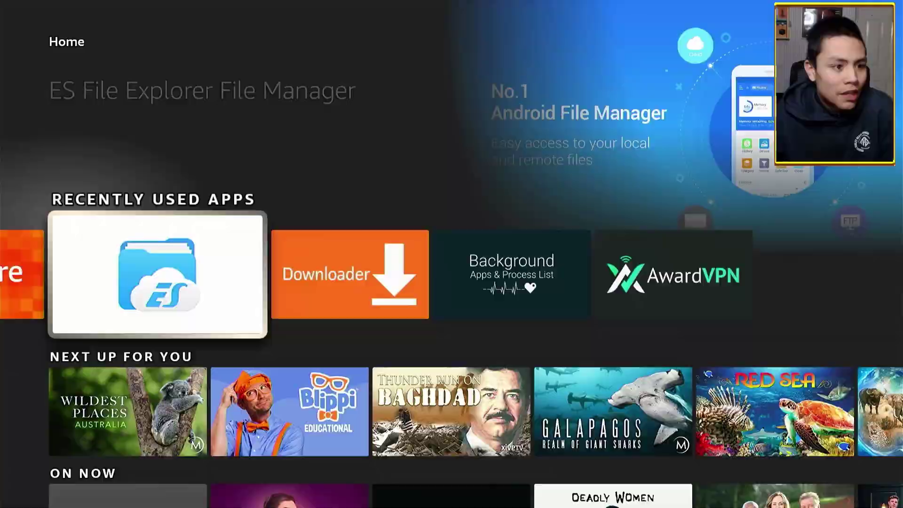
pyautogui.press('Return')
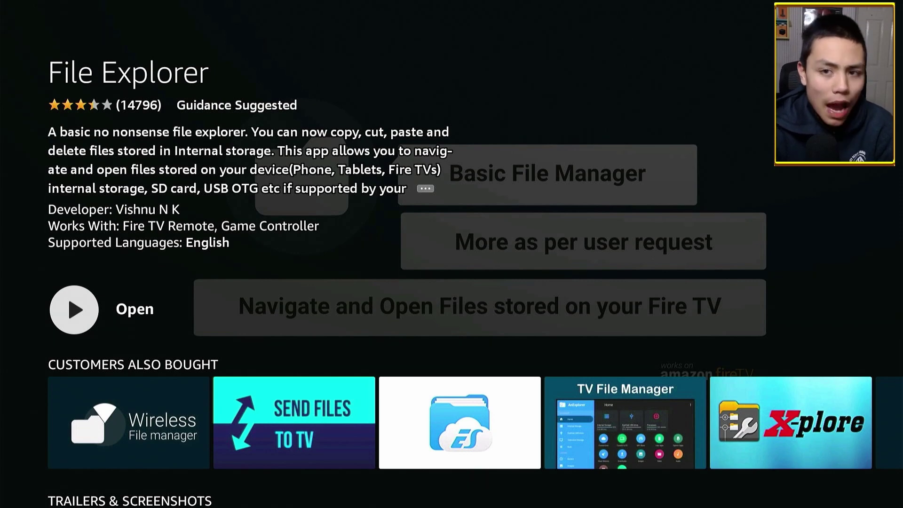
pyautogui.press('Escape')
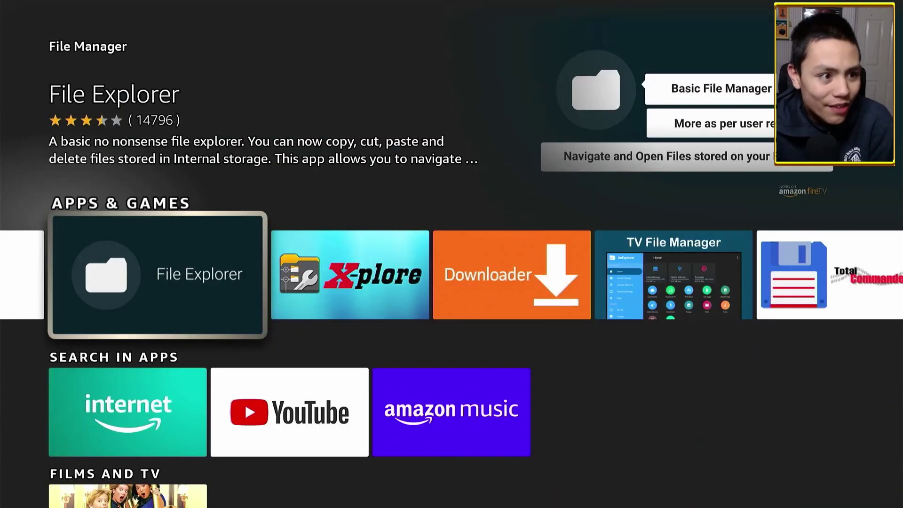
pyautogui.press('Right')
pyautogui.press('Left')
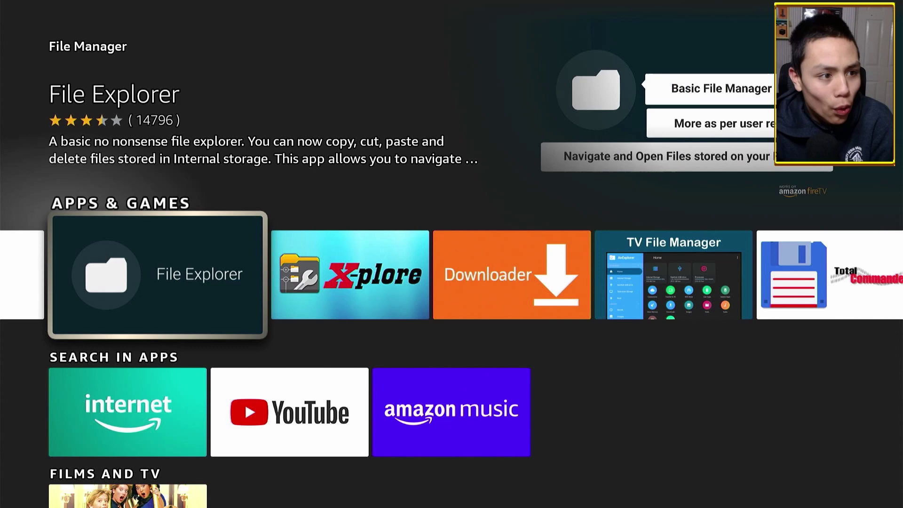
pyautogui.press('Return')
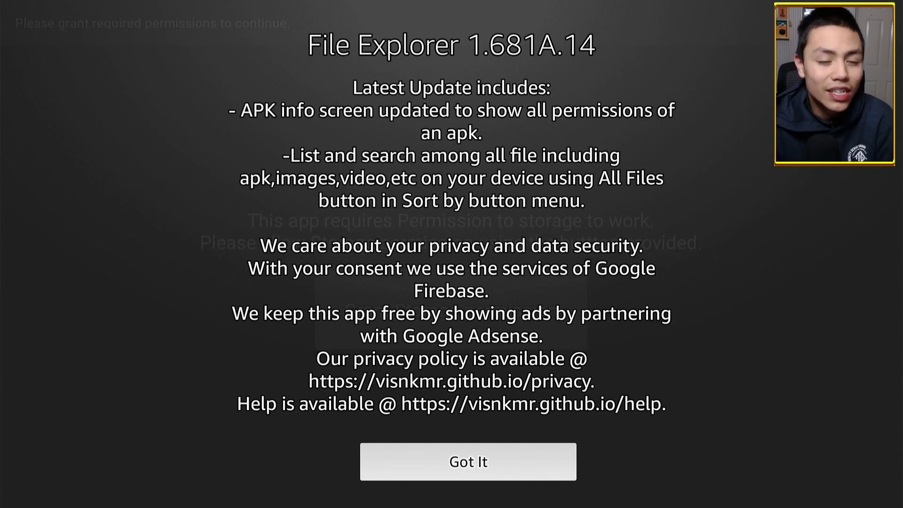
# Dismiss the update notice, grant File Explorer storage access, and open the Download folder
pyautogui.press('Return')
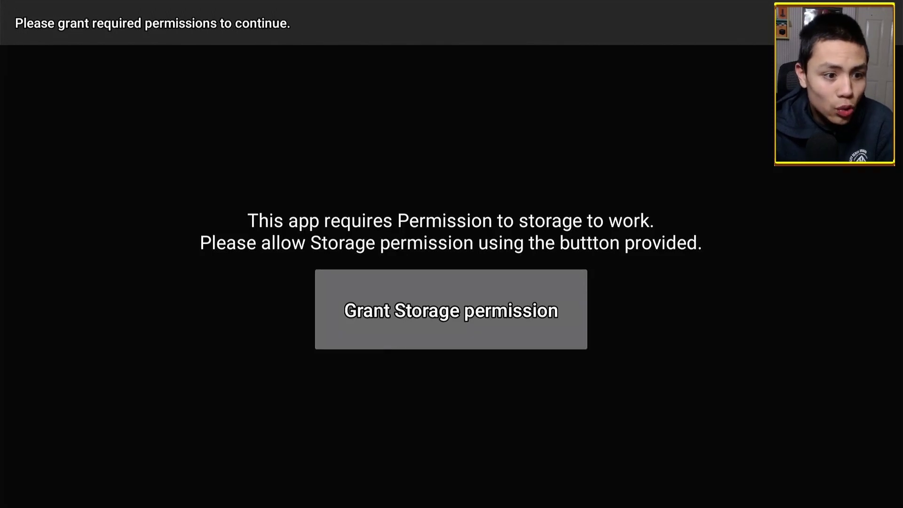
pyautogui.press('Return')
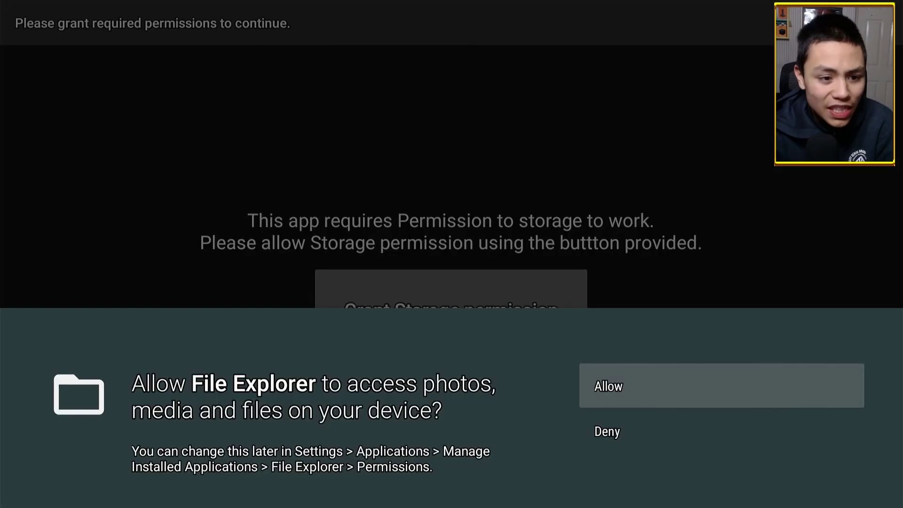
pyautogui.press('Return')
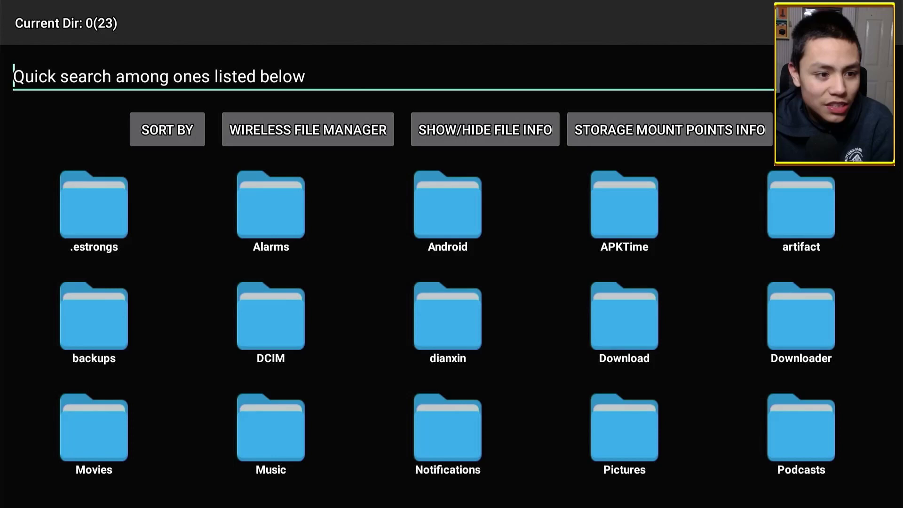
pyautogui.press('Down')
pyautogui.press('Down')
pyautogui.press('Down')
pyautogui.press('Right')
pyautogui.press('Right')
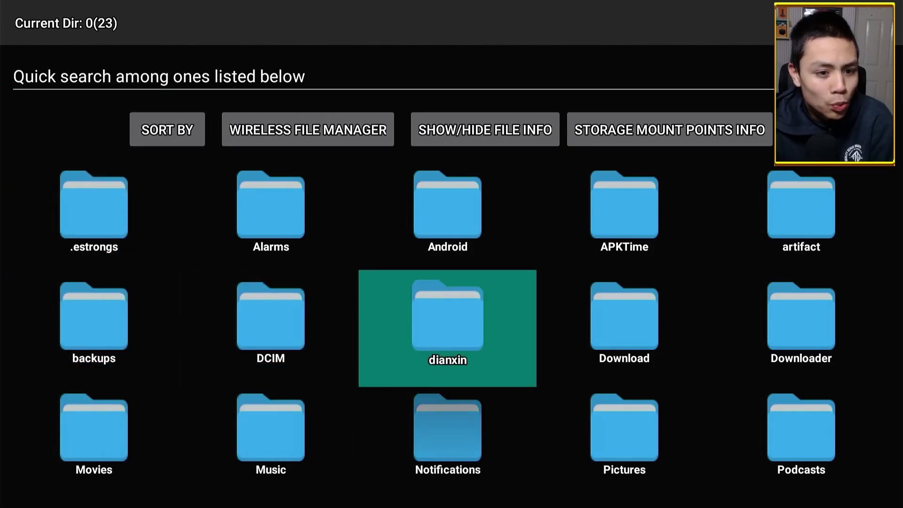
pyautogui.press('Right')
pyautogui.press('Right')
pyautogui.press('Left')
pyautogui.press('Left')
pyautogui.press('Left')
pyautogui.press('Right')
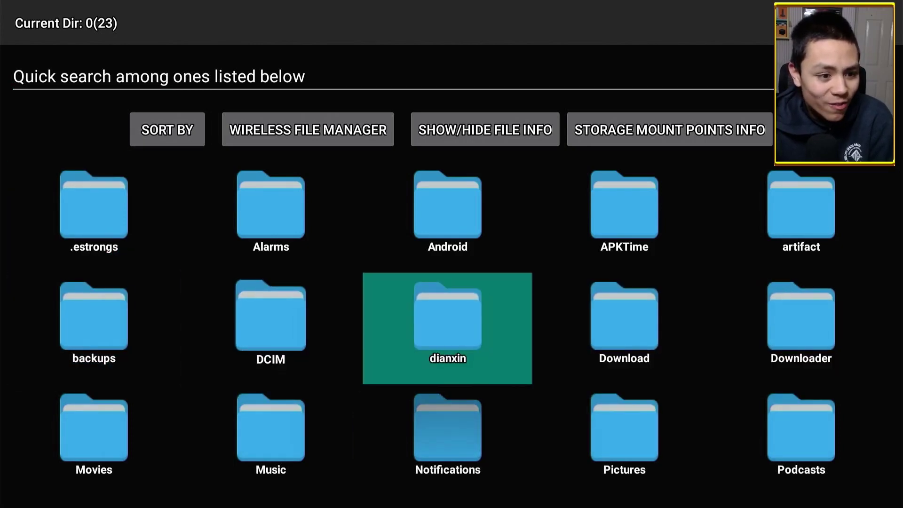
pyautogui.press('Right')
pyautogui.press('Return')
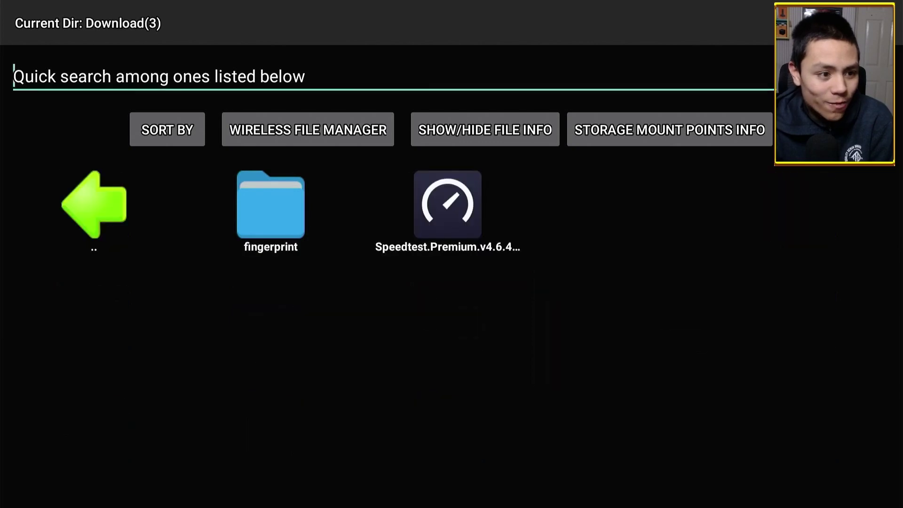
pyautogui.press('Down')
pyautogui.press('Down')
# Open the Speedtest APK's install details, review its permissions, and start the install
pyautogui.press('Right')
pyautogui.press('Right')
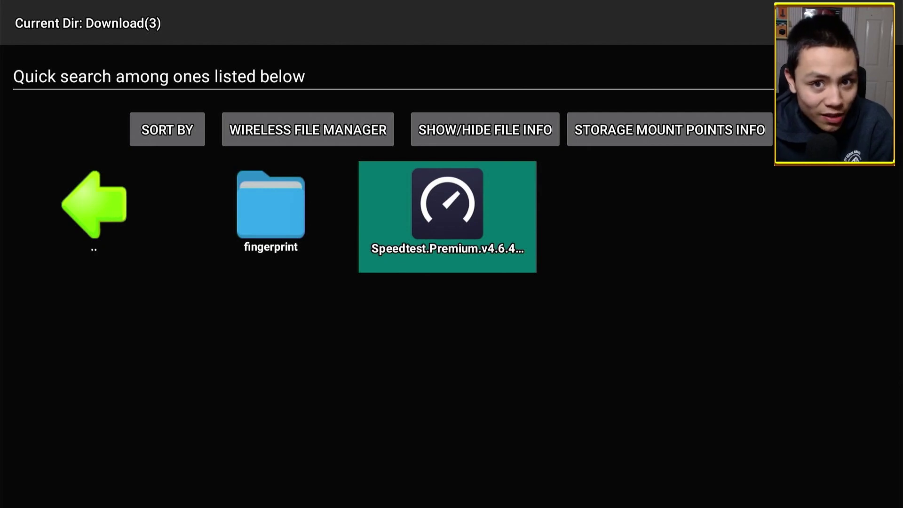
pyautogui.press('Return')
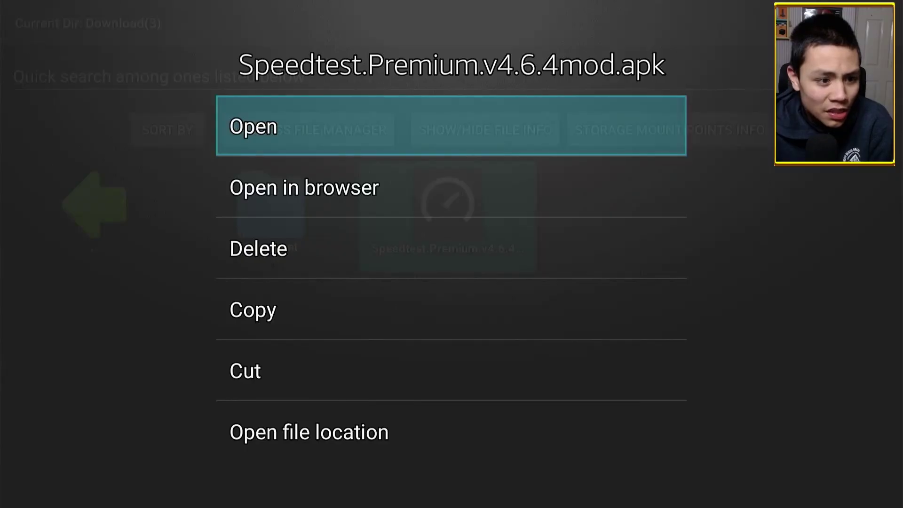
pyautogui.press('Down')
pyautogui.press('Down')
pyautogui.press('Up')
pyautogui.press('Up')
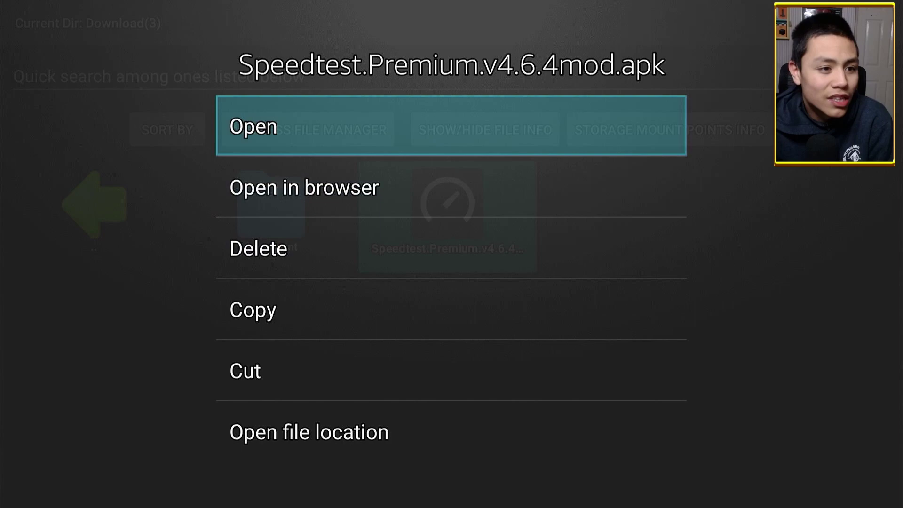
pyautogui.press('Return')
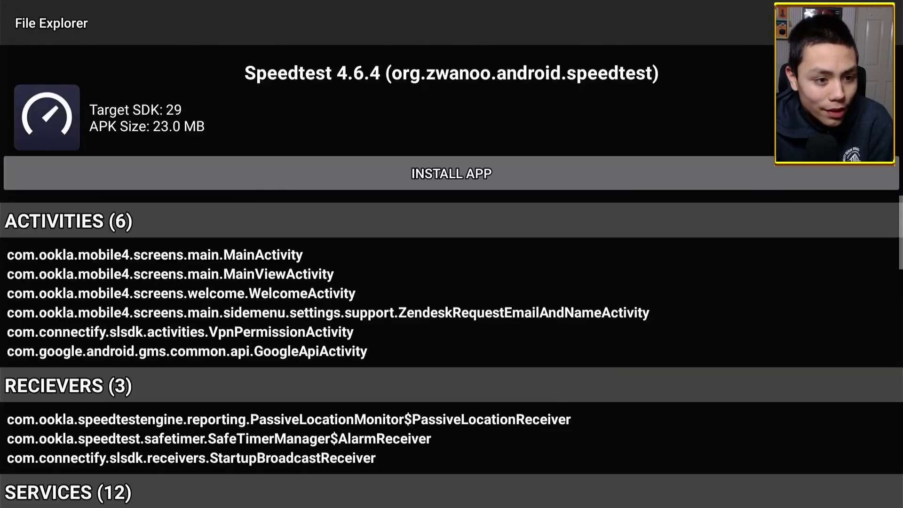
pyautogui.press('Down')
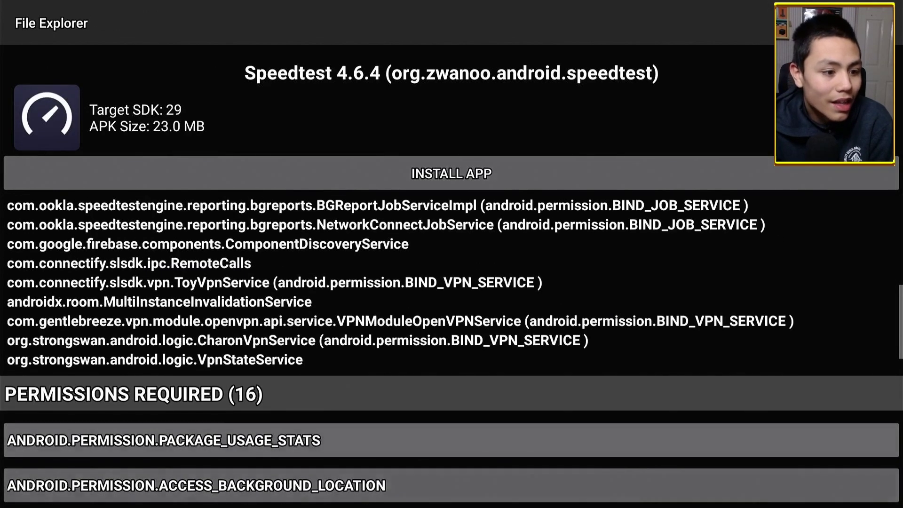
pyautogui.press('Up')
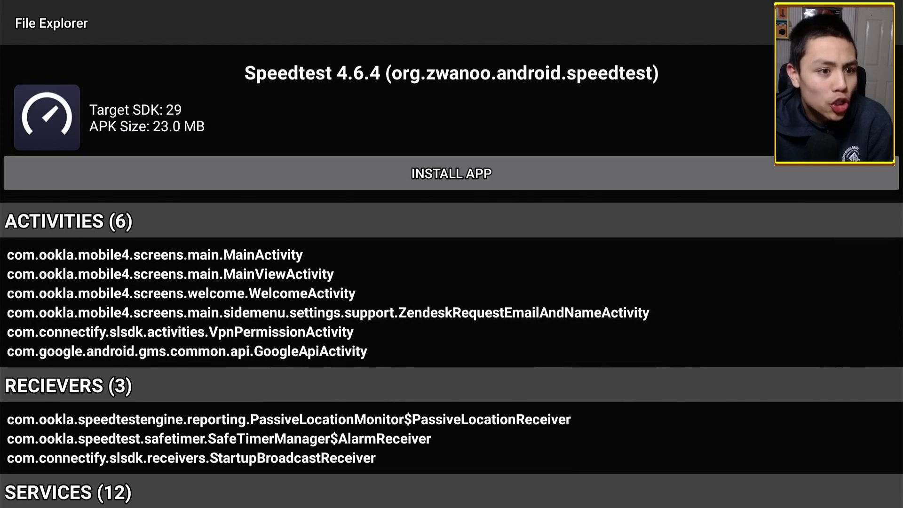
pyautogui.press('Down')
pyautogui.press('Up')
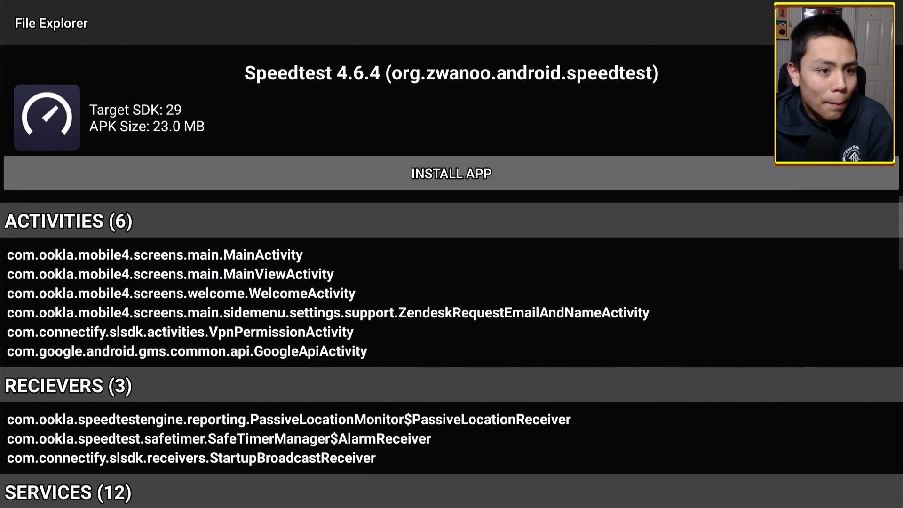
pyautogui.press('Return')
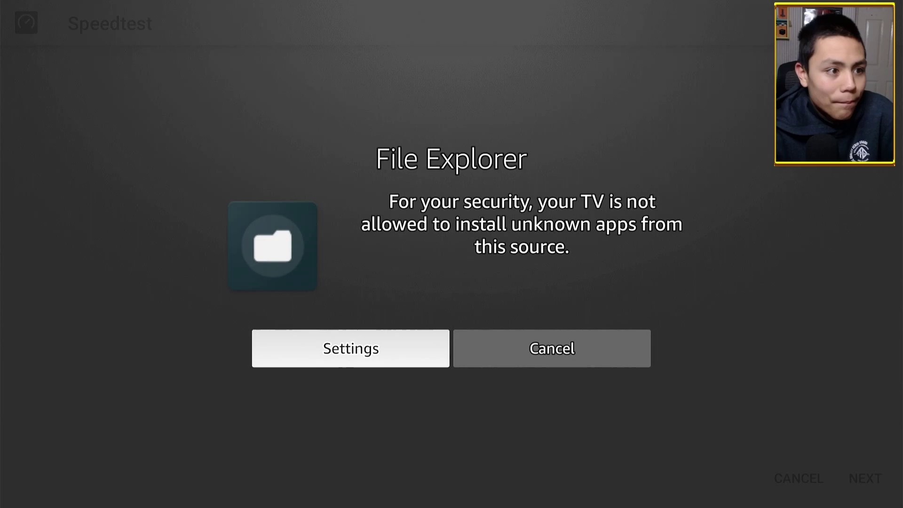
# Turn on File Explorer under Install unknown apps in Fire TV Settings
pyautogui.press('Return')
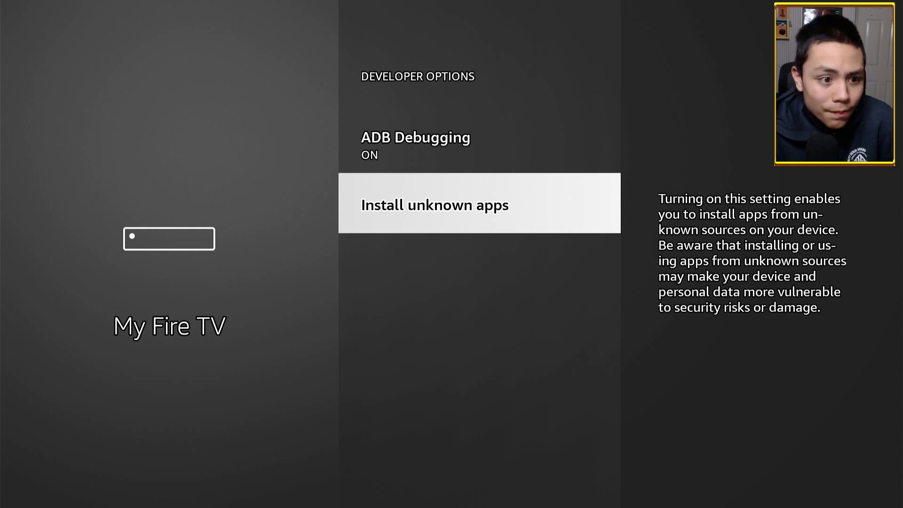
pyautogui.press('Return')
pyautogui.press('Down')
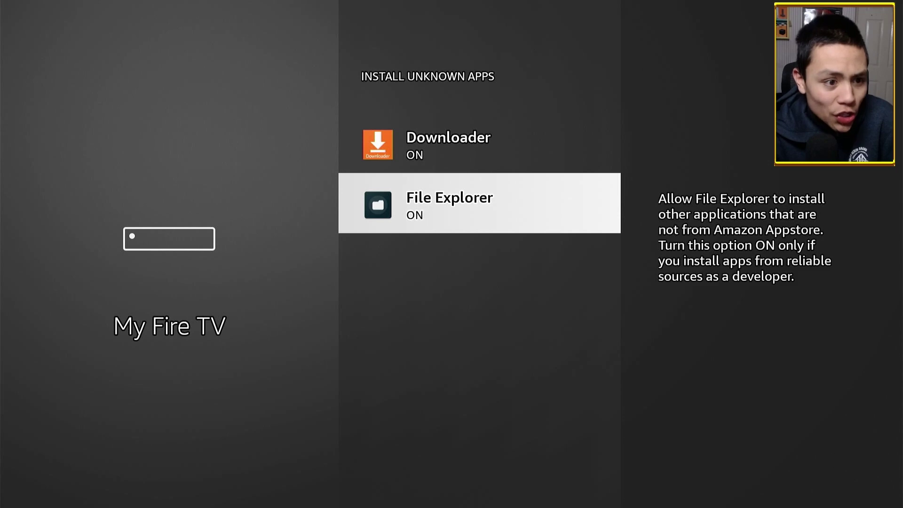
pyautogui.press('Escape')
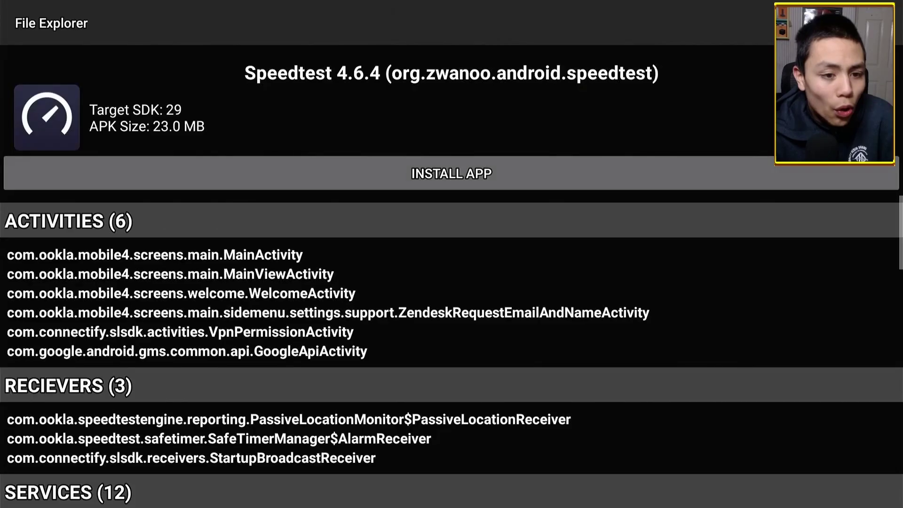
# Start the Speedtest 4.6.4 install and confirm INSTALL on the installer prompt
pyautogui.press('Down')
pyautogui.press('Up')
pyautogui.press('Up')
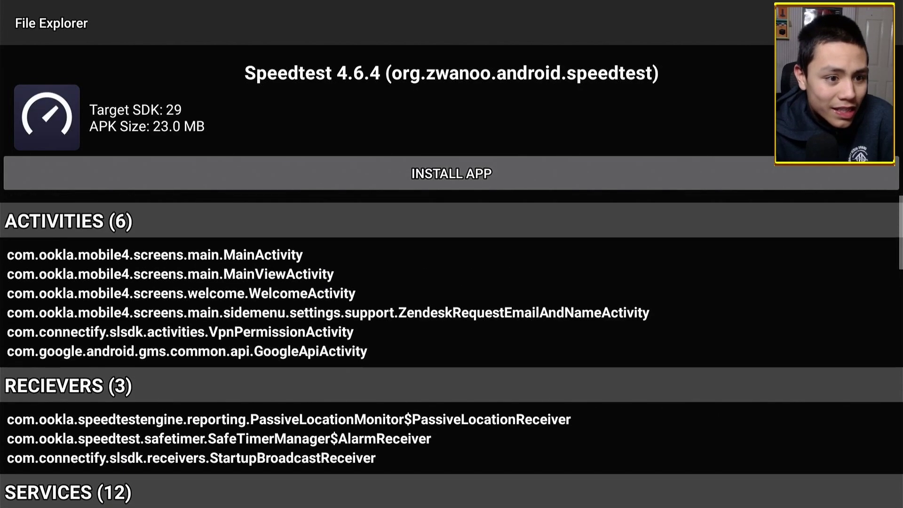
pyautogui.press('Up')
pyautogui.press('Return')
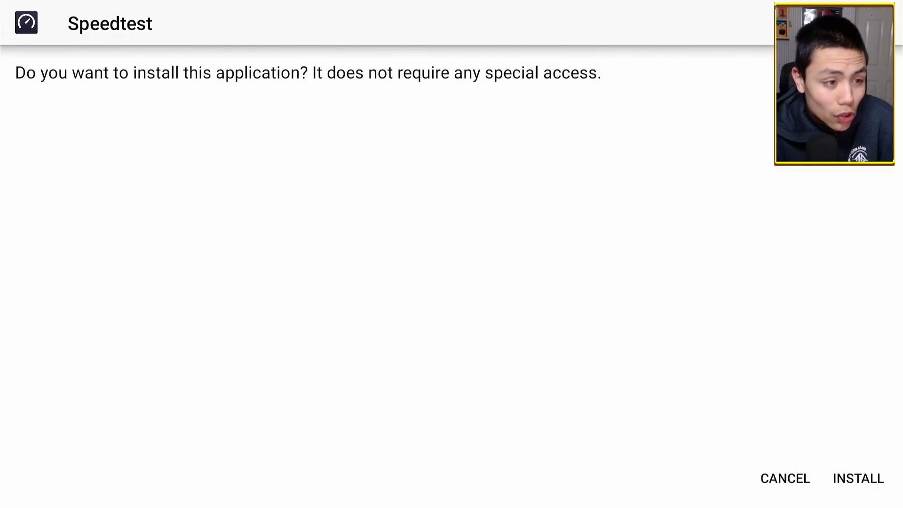
pyautogui.press('Right')
pyautogui.press('Return')
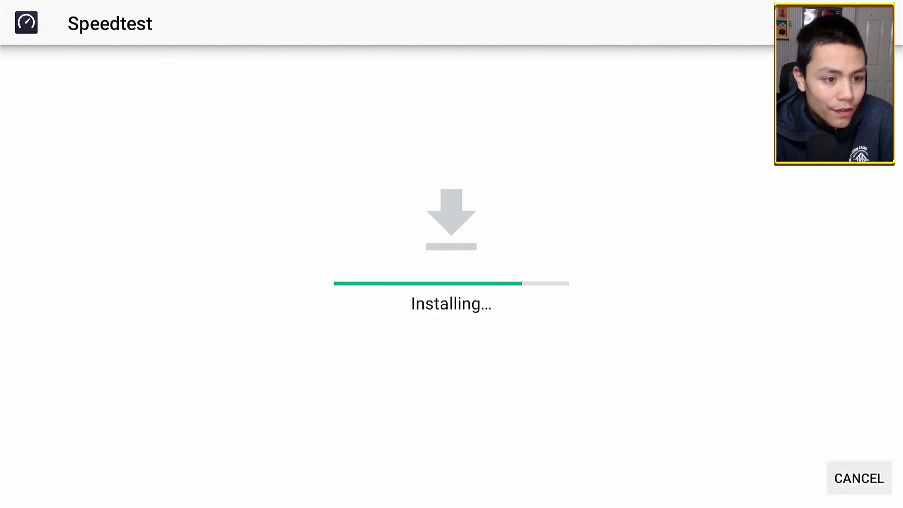